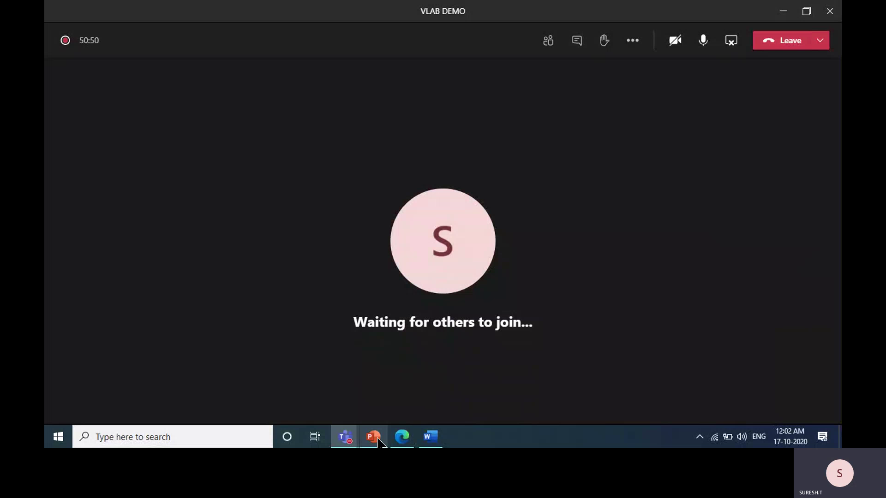
# Show the PowerPoint title slide 'KCET PALS V – LAB Demo on Black Body Radiation'
pyautogui.click(379, 442)
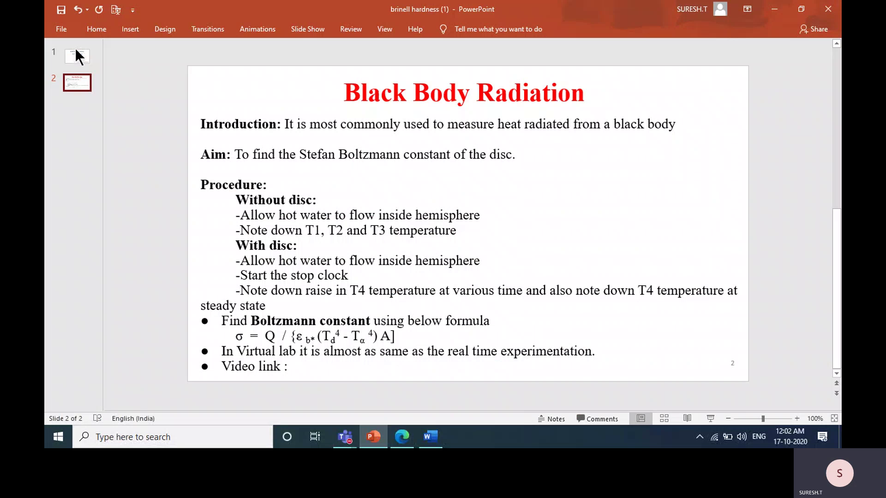
pyautogui.click(76, 51)
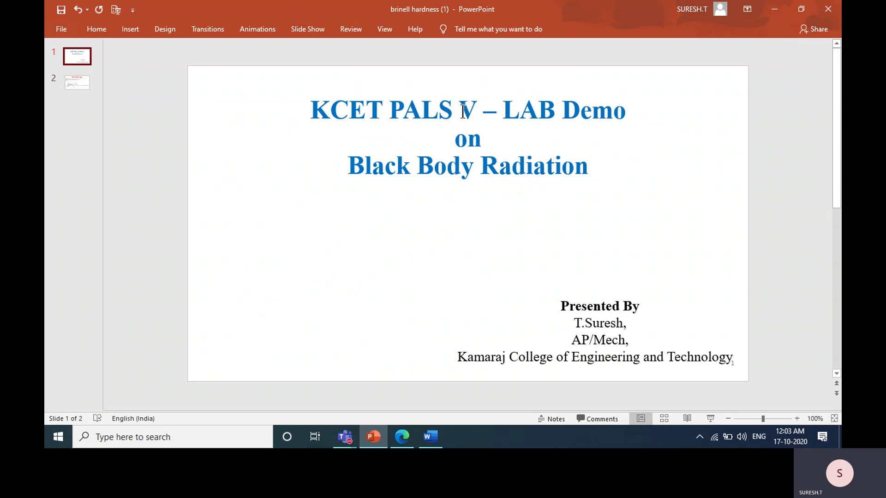
# View the aim and procedure slide, then switch to the Stefan Boltzmann virtual lab page in Edge
pyautogui.click(84, 82)
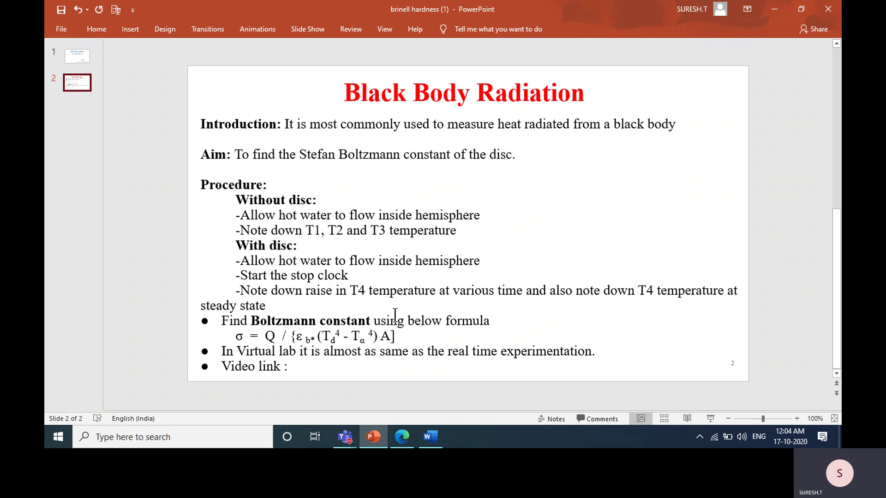
pyautogui.click(402, 436)
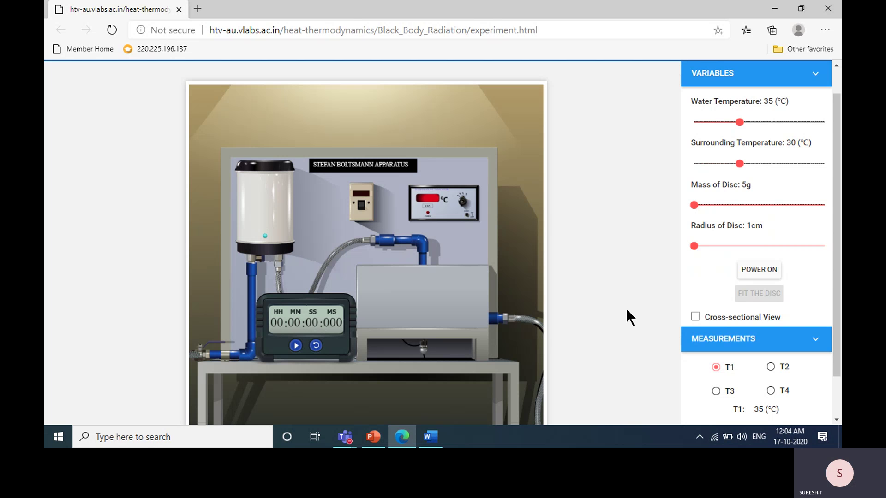
# Turn on Cross-sectional View to reveal the water and T1–T4 sensor positions
pyautogui.click(695, 318)
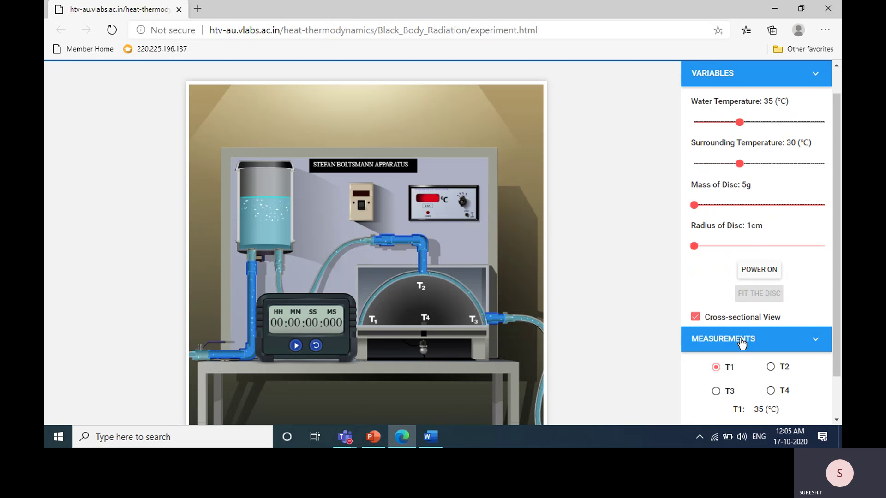
pyautogui.click(770, 368)
# Check the T3 reading, return to T1 at 35 °C, and power on the apparatus
pyautogui.click(716, 392)
pyautogui.click(716, 368)
pyautogui.click(758, 271)
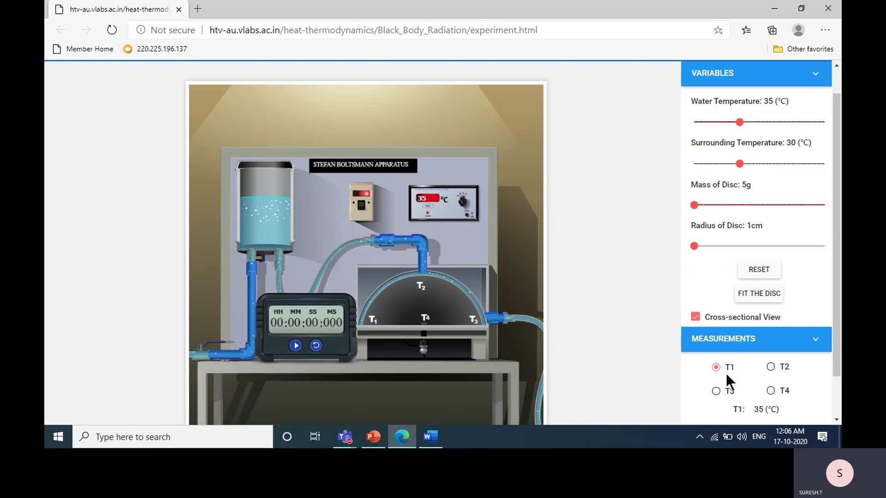
pyautogui.click(771, 367)
pyautogui.click(717, 392)
pyautogui.click(716, 367)
pyautogui.click(431, 438)
pyautogui.scroll(5, 455, 291)
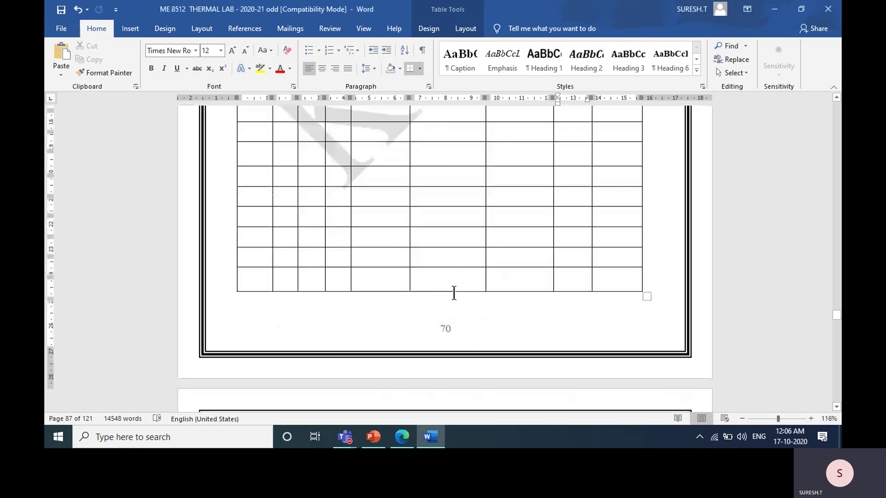
pyautogui.scroll(3, 454, 293)
pyautogui.click(316, 197)
pyautogui.click(334, 195)
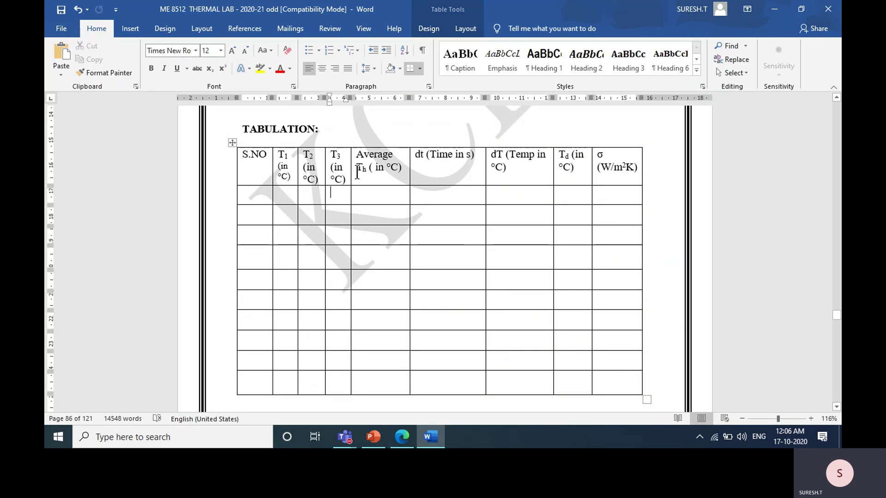
pyautogui.click(375, 197)
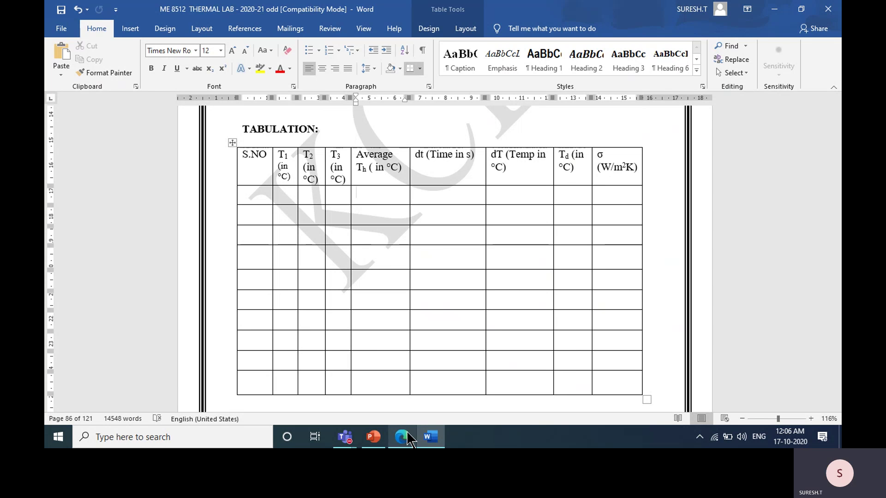
pyautogui.click(406, 431)
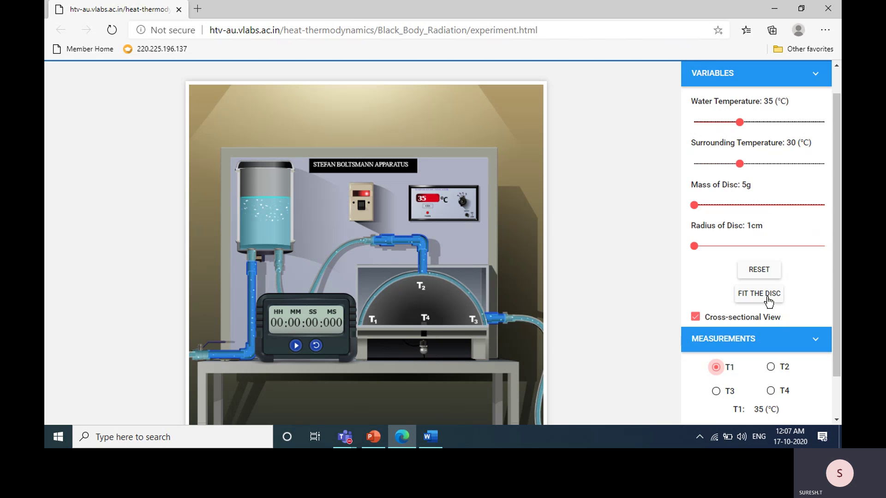
# Fit the disc to start the stopwatch and display the T4 disc temperature
pyautogui.click(768, 300)
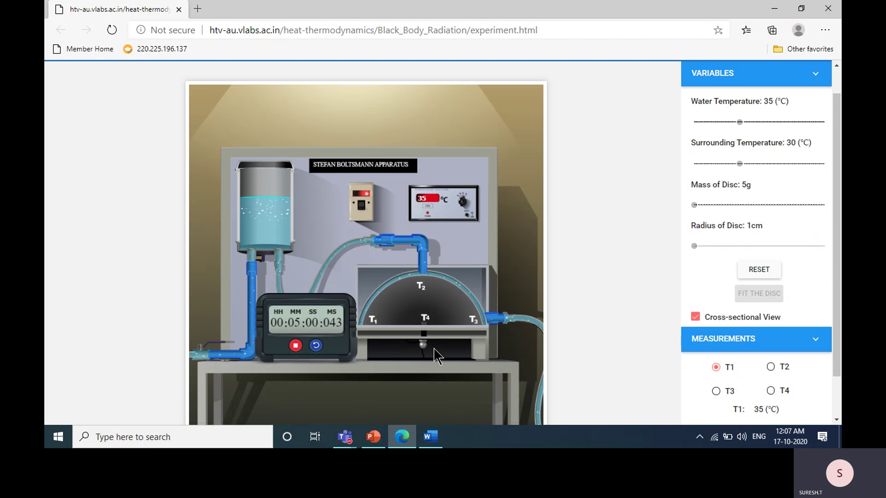
pyautogui.click(771, 390)
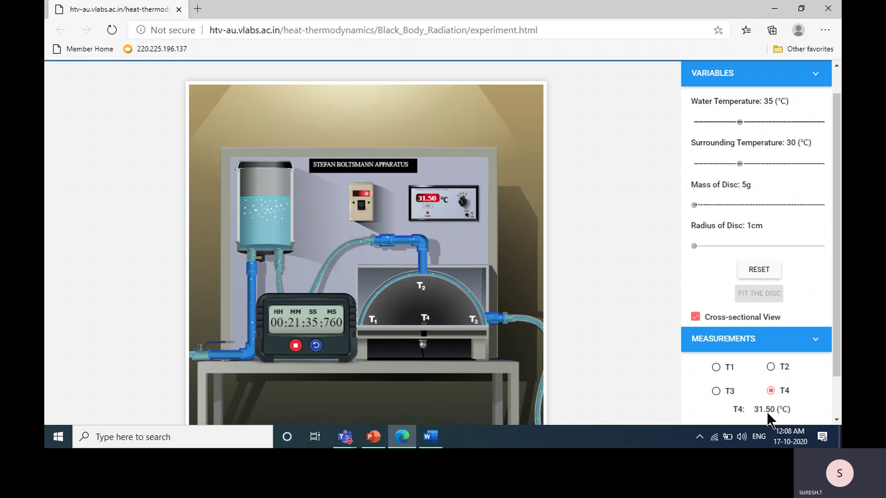
# Reset the stopwatch to 00:00:00:000 once T4 holds at 31.50 °C
pyautogui.click(317, 346)
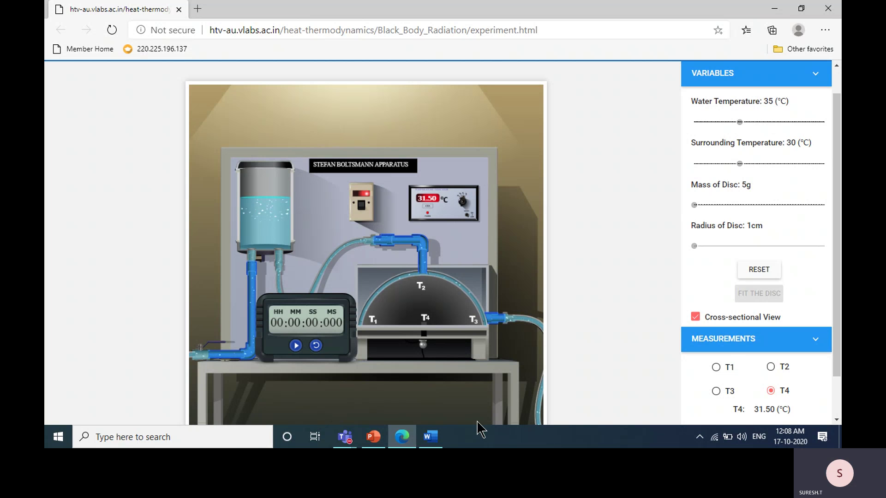
# Return to the Word record, select the tabulation's Td and dt cells, and scroll to the Calculation section
pyautogui.click(431, 436)
pyautogui.click(561, 199)
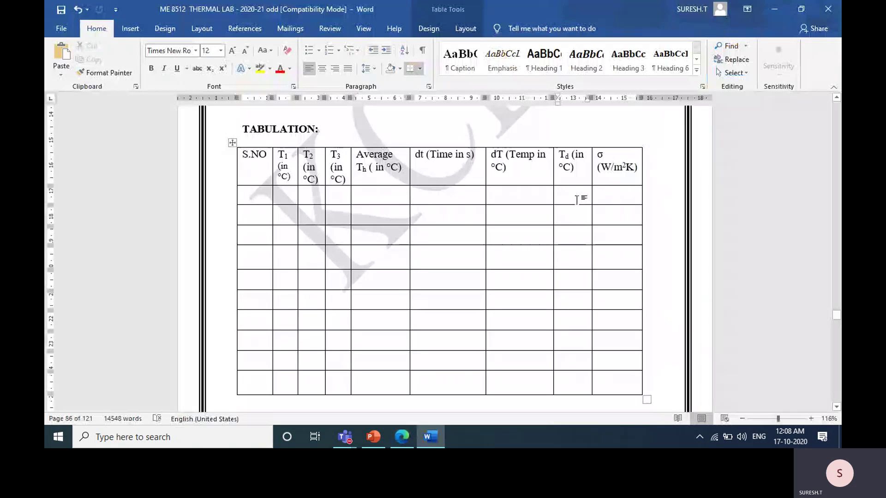
pyautogui.click(452, 193)
pyautogui.click(452, 254)
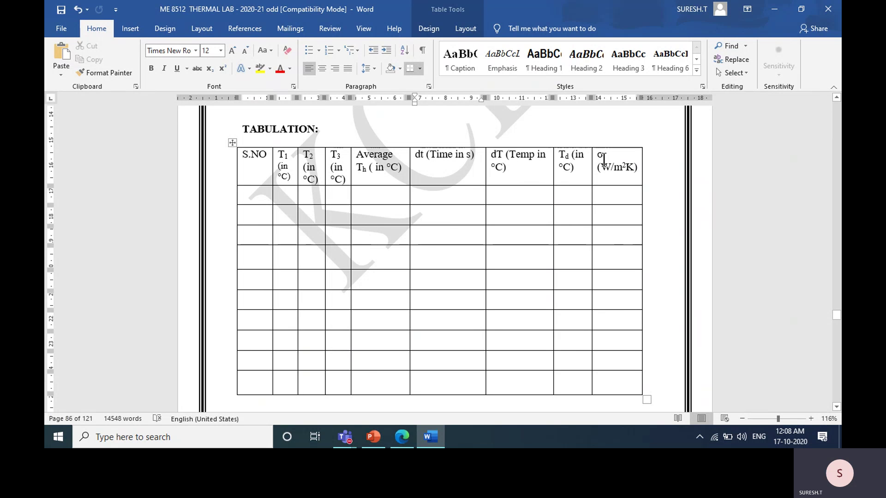
pyautogui.scroll(-10, 591, 184)
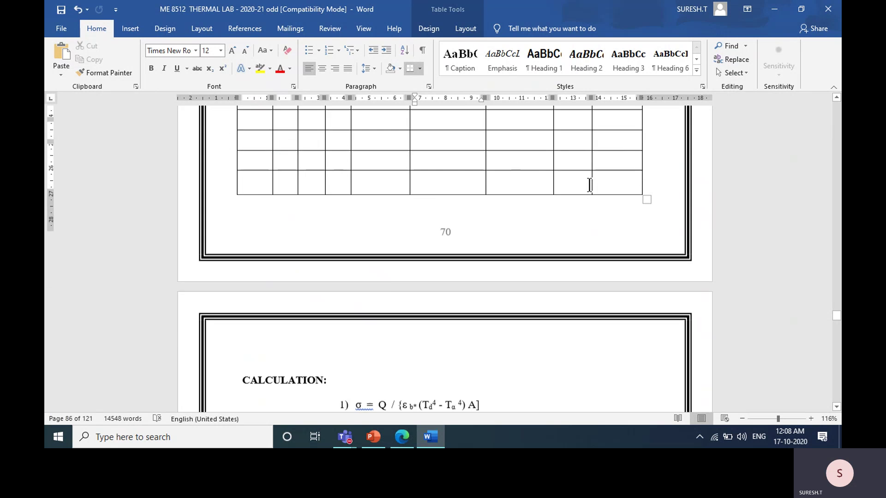
pyautogui.scroll(-3, 589, 187)
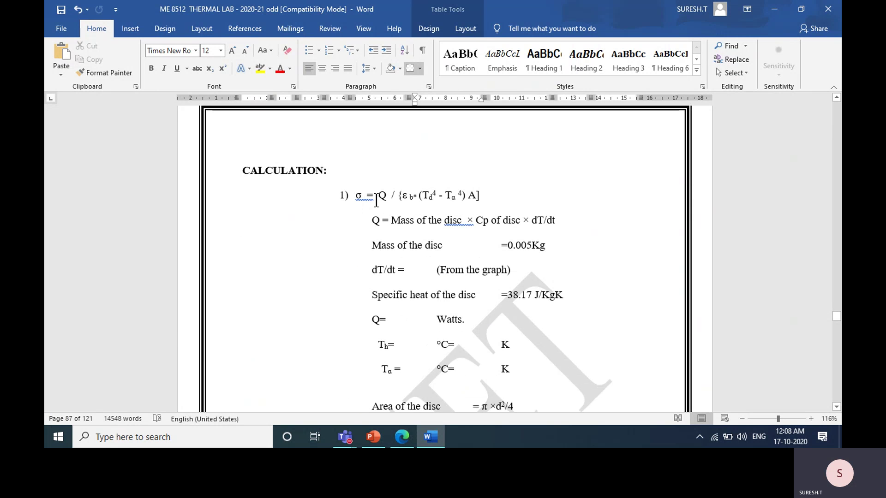
pyautogui.scroll(-1, 428, 201)
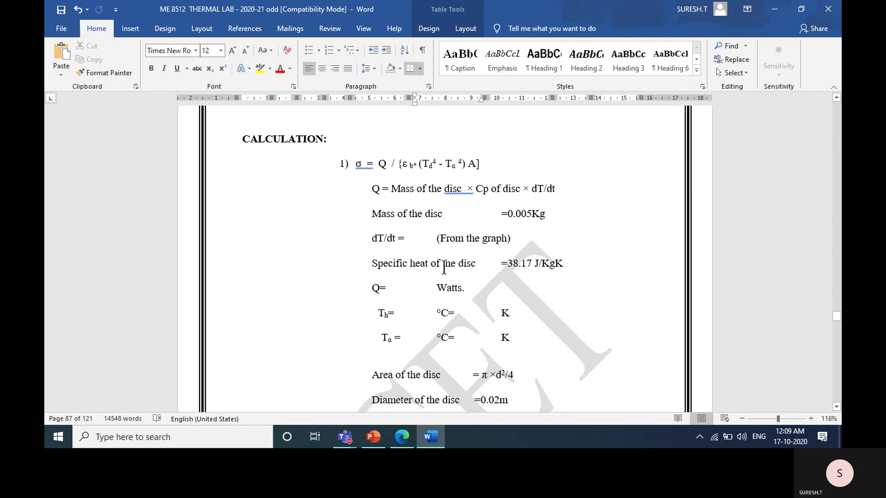
pyautogui.scroll(-1, 444, 260)
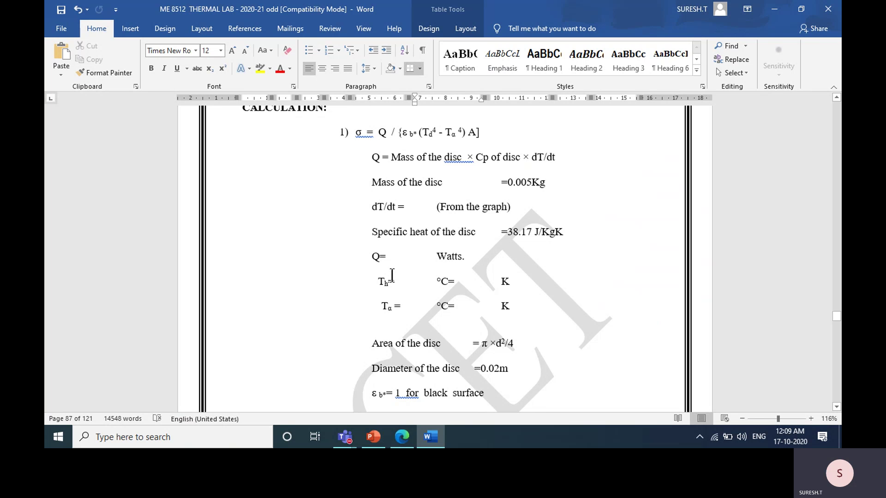
pyautogui.scroll(-3, 402, 290)
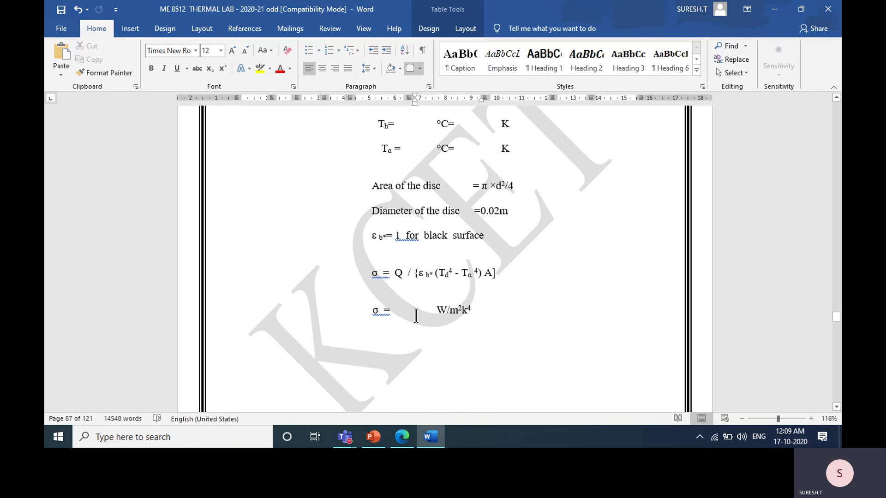